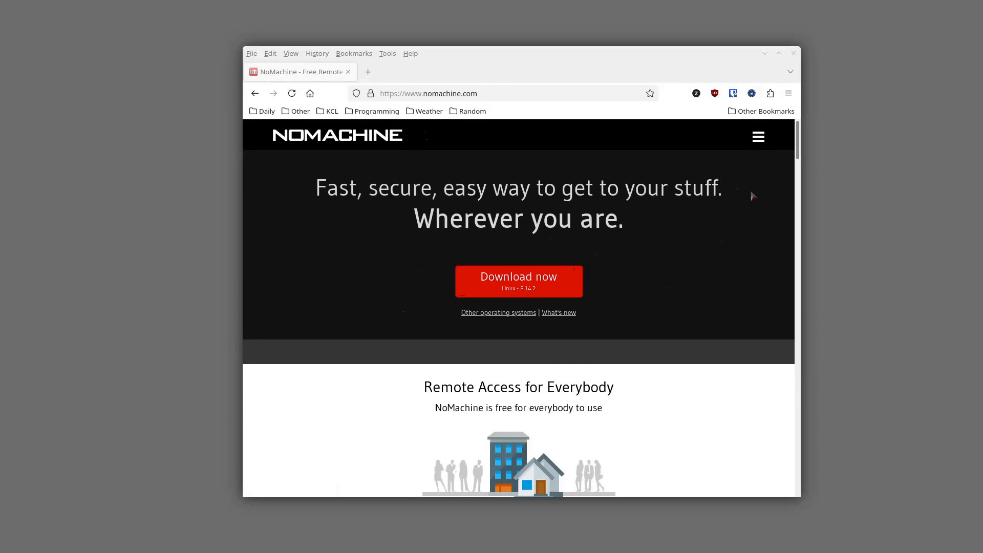
Open the NoMachine Enterprise Products Evaluation download page and look through the listed enterprise products
{"action": "left_click", "coordinate": [758, 137]}
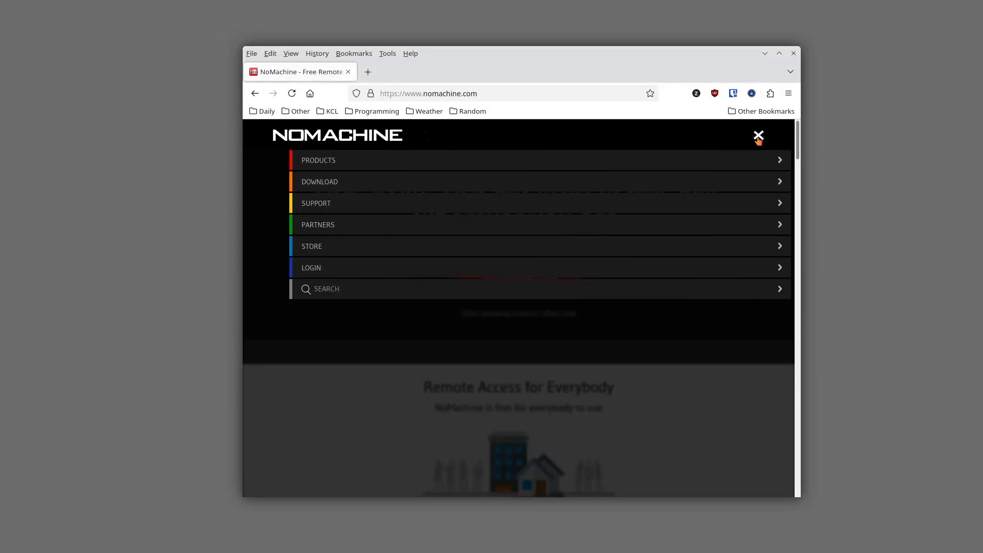
{"action": "left_click", "coordinate": [586, 185]}
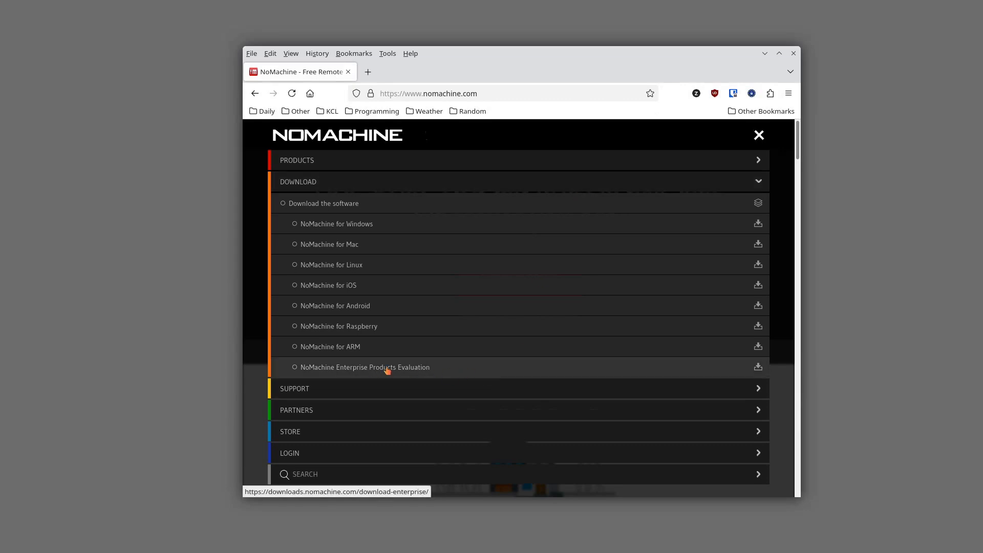
{"action": "left_click", "coordinate": [421, 371]}
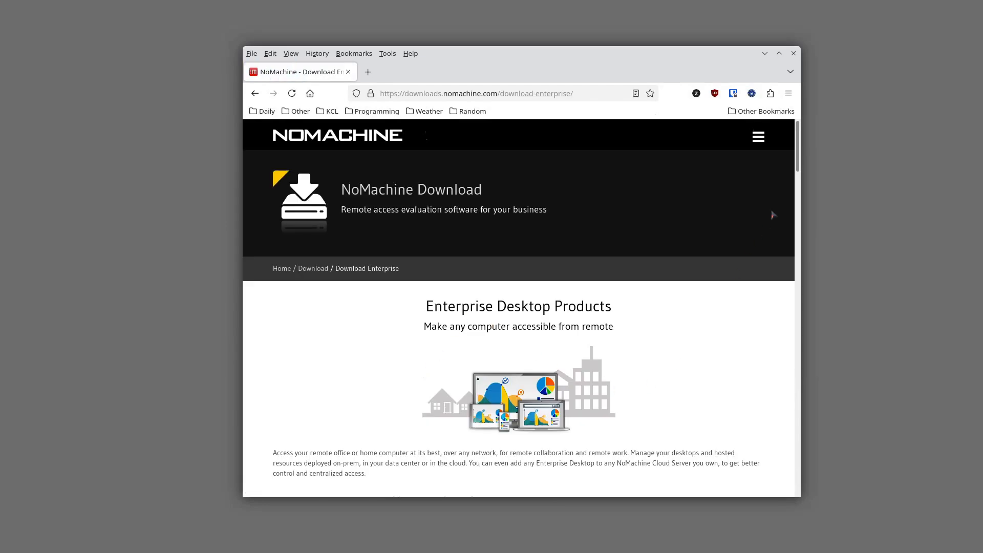
{"action": "scroll", "coordinate": [773, 215], "scroll_direction": "down", "scroll_amount": 20}
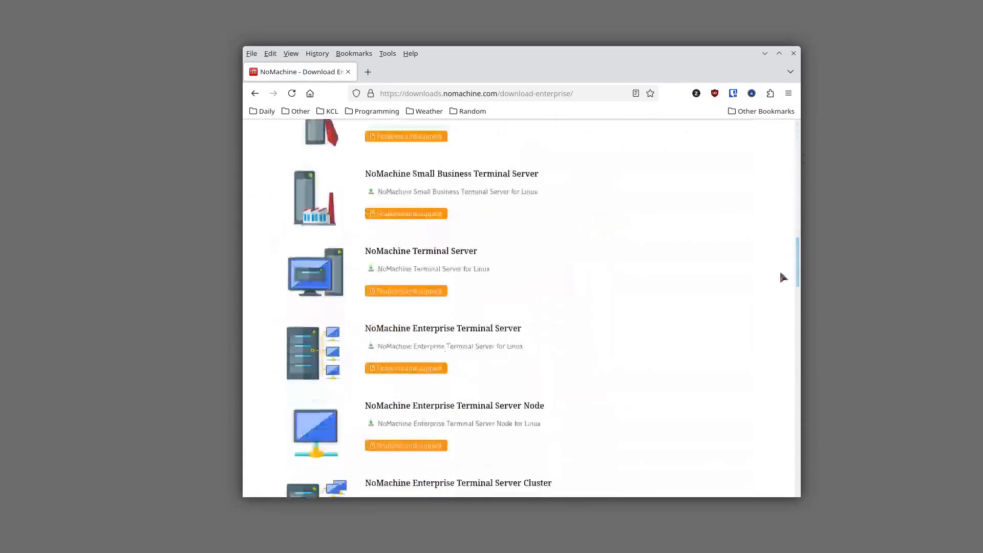
{"action": "scroll", "coordinate": [776, 317], "scroll_direction": "down", "scroll_amount": 15}
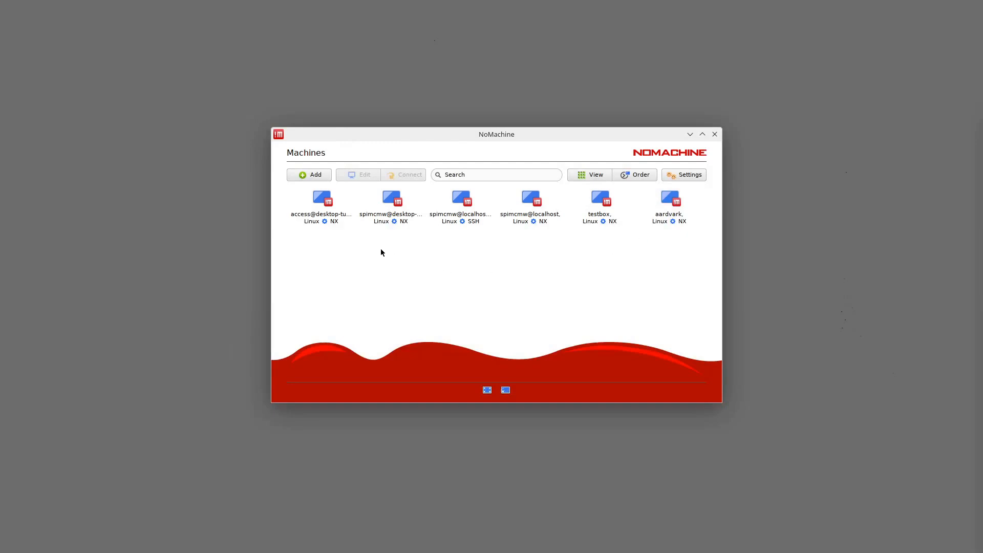
{"action": "left_click", "coordinate": [317, 174]}
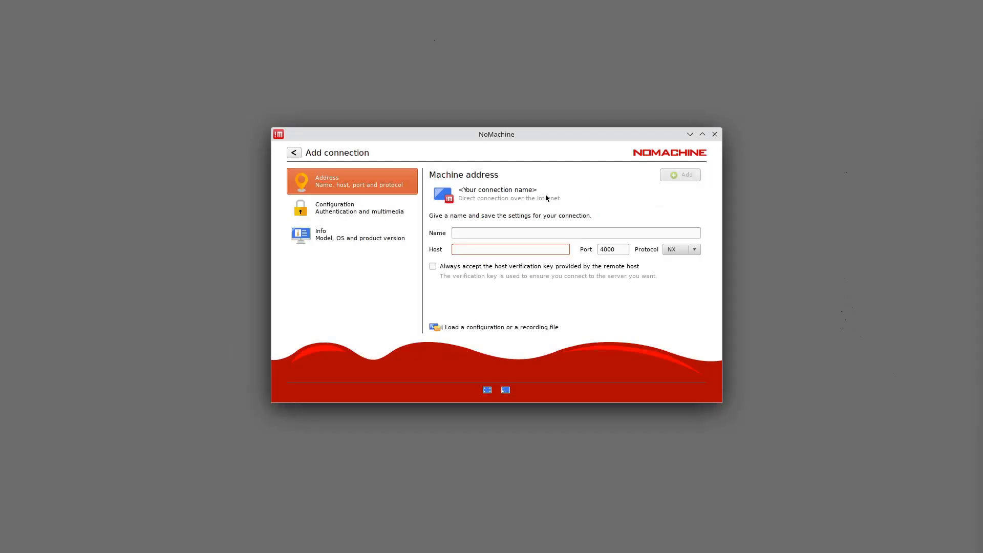
{"action": "left_click", "coordinate": [471, 233]}
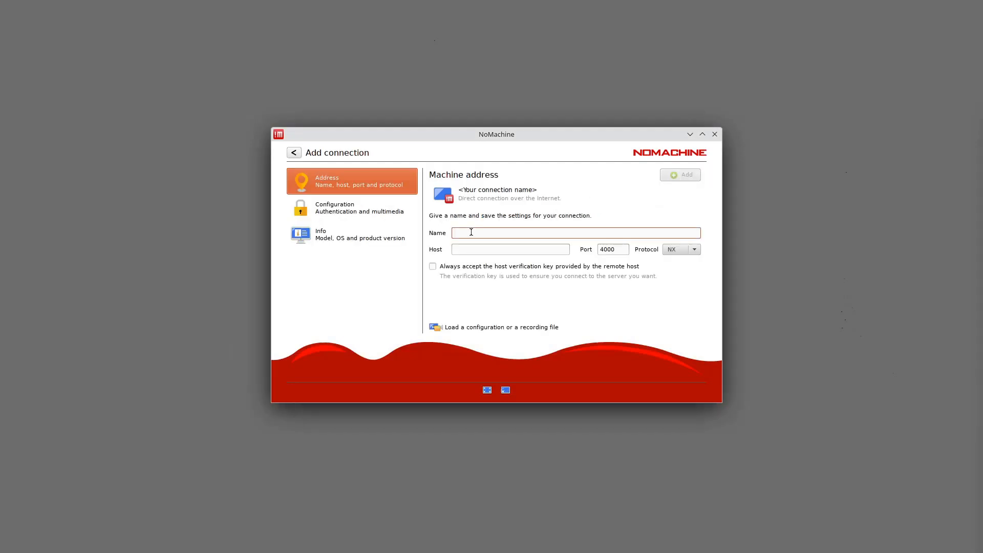
{"action": "left_click", "coordinate": [301, 152]}
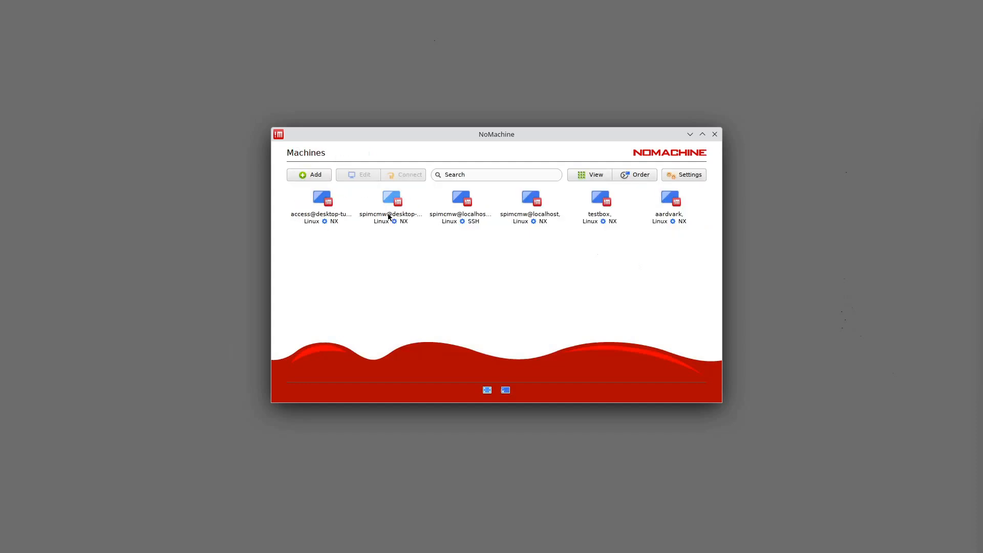
{"action": "left_click", "coordinate": [301, 175]}
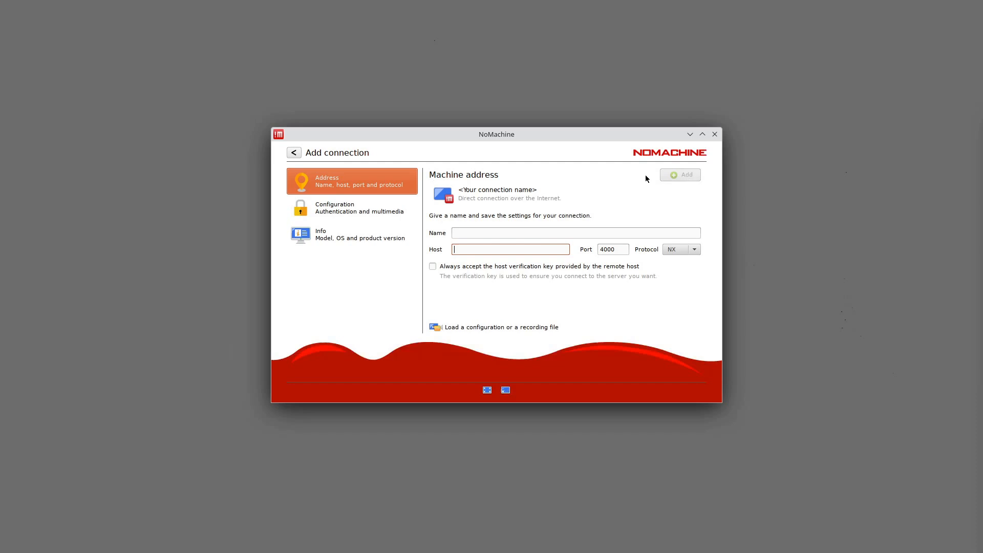
{"action": "left_click", "coordinate": [295, 153]}
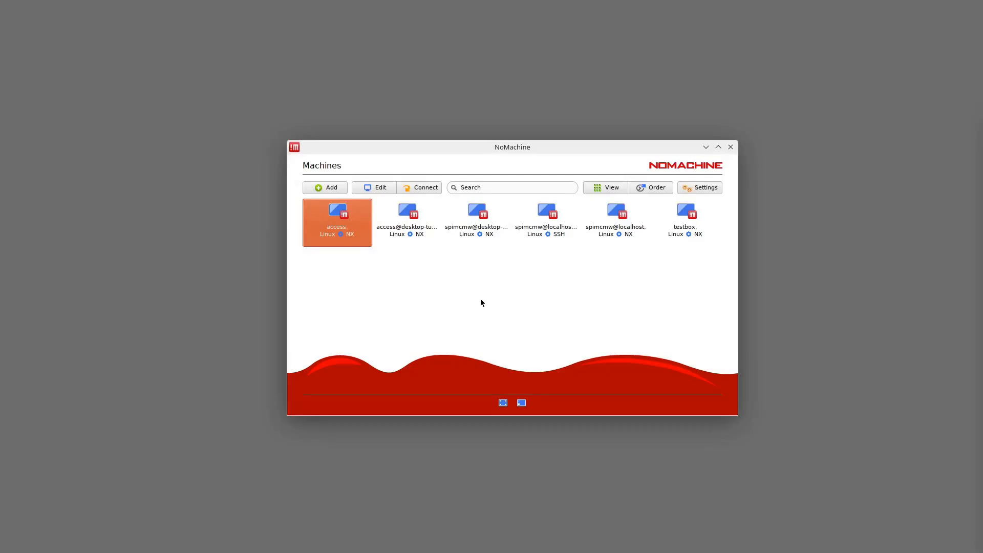
Log in to the access machine as a system user and create a new virtual desktop
{"action": "double_click", "coordinate": [344, 216]}
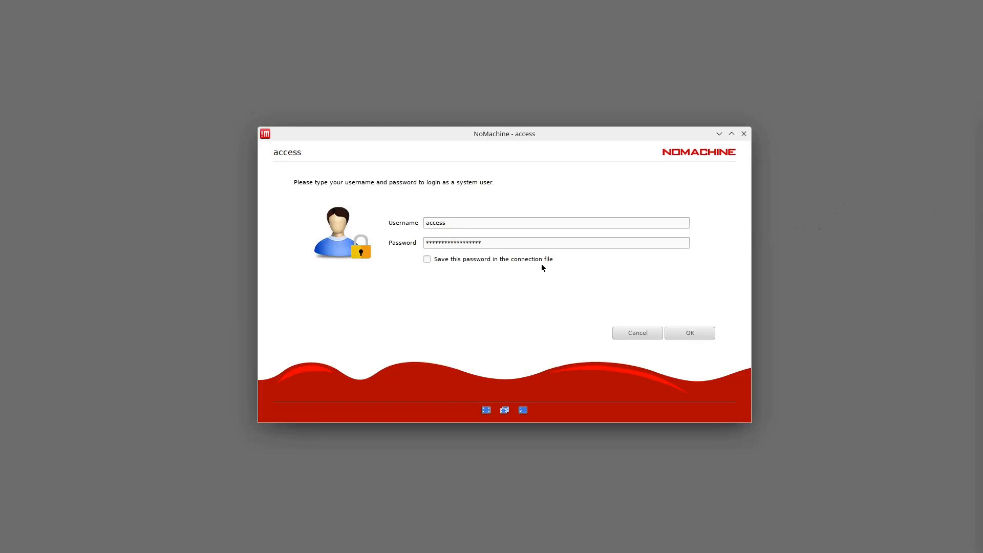
{"action": "left_click", "coordinate": [704, 336]}
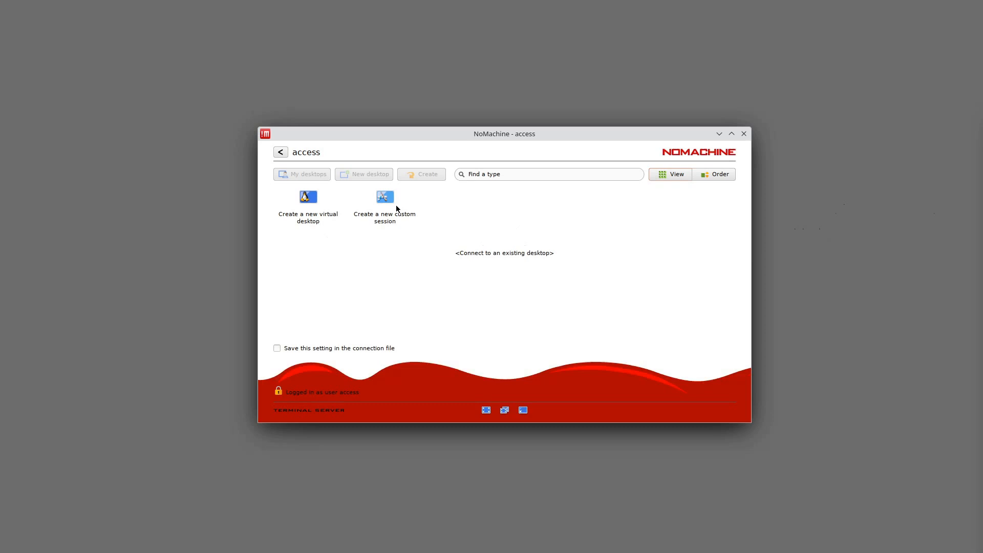
{"action": "double_click", "coordinate": [305, 199]}
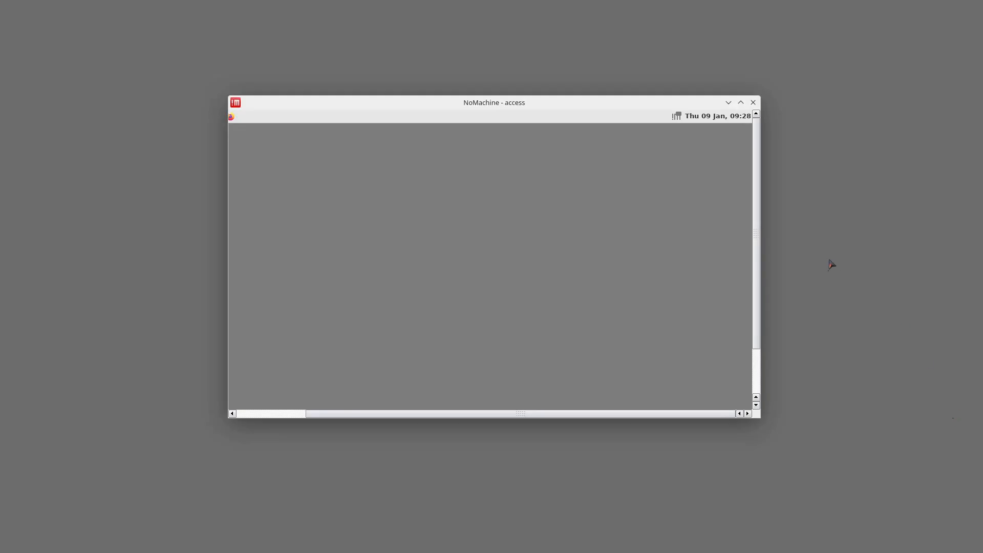
Set the session's display mode to Resize remote display and return to the remote desktop
{"action": "left_click_drag", "start_coordinate": [710, 415], "coordinate": [629, 412]}
{"action": "left_click_drag", "start_coordinate": [730, 376], "coordinate": [746, 373]}
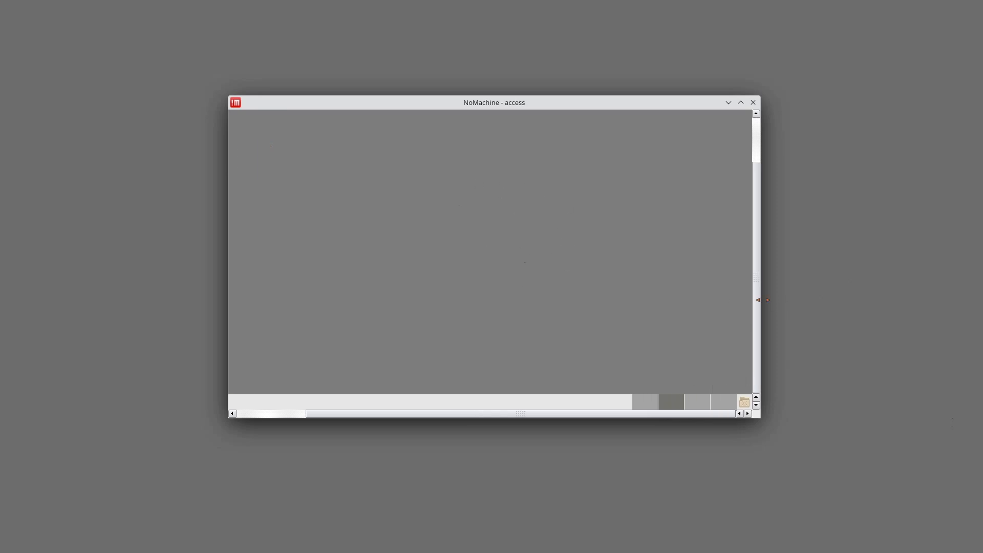
{"action": "left_click_drag", "start_coordinate": [754, 304], "coordinate": [765, 233]}
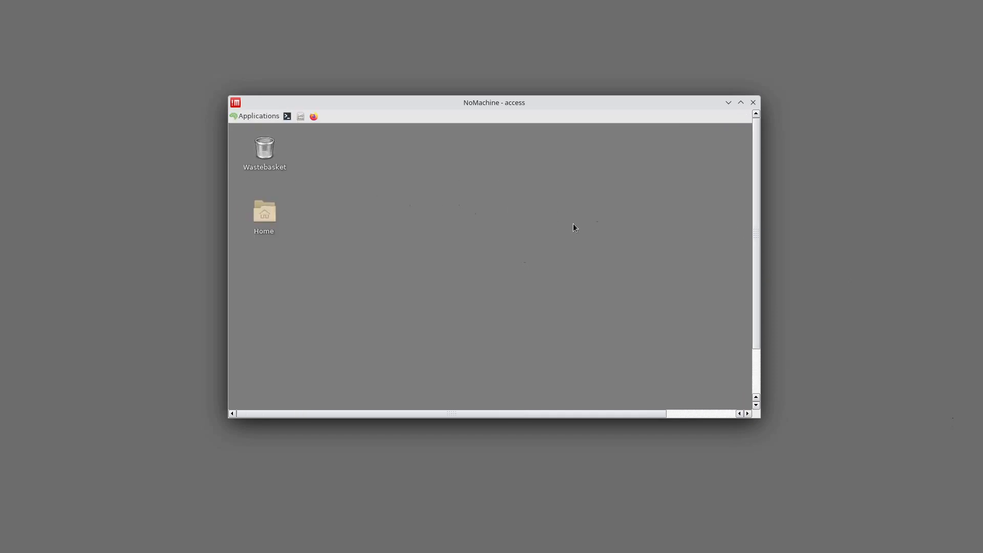
{"action": "mouse_move", "coordinate": [750, 156]}
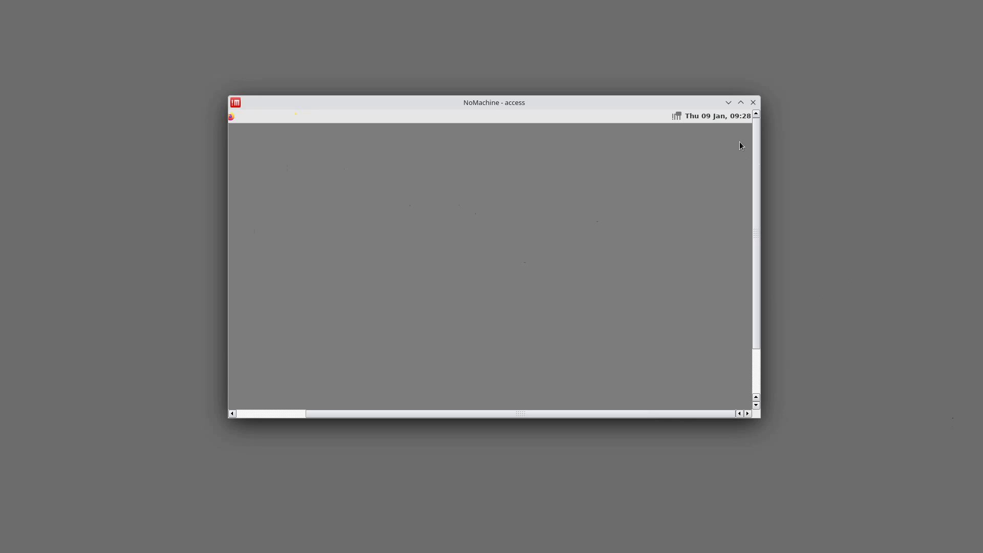
{"action": "left_click", "coordinate": [754, 117]}
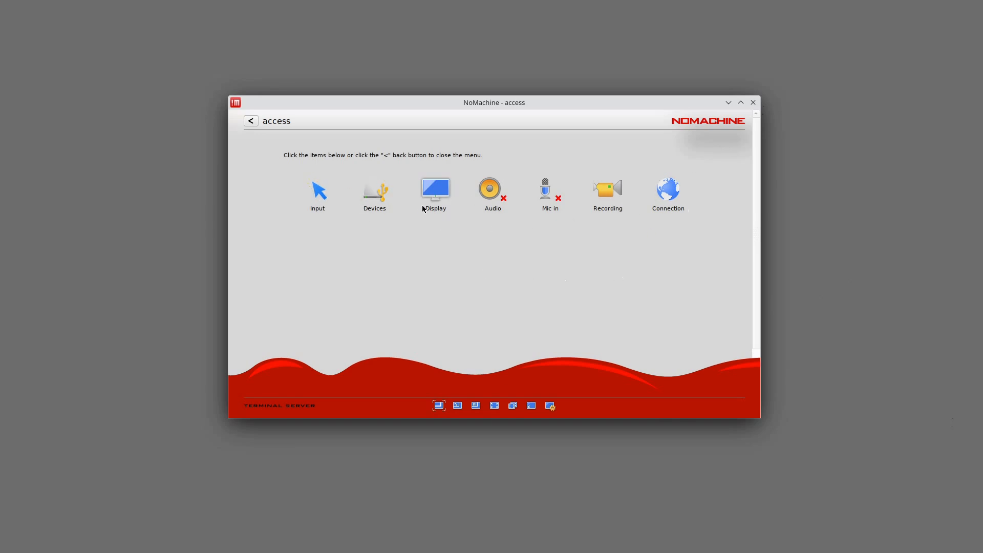
{"action": "left_click", "coordinate": [432, 191]}
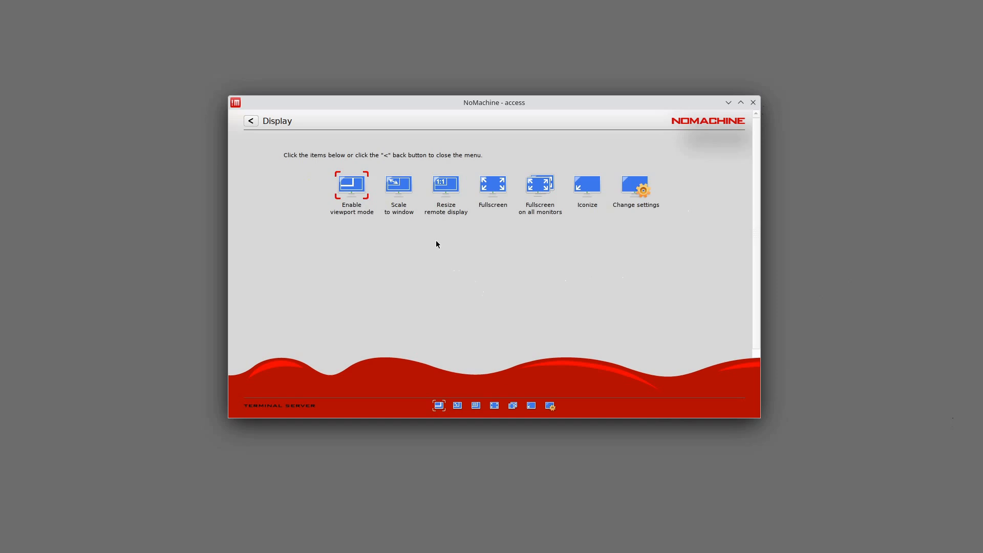
{"action": "left_click", "coordinate": [442, 184]}
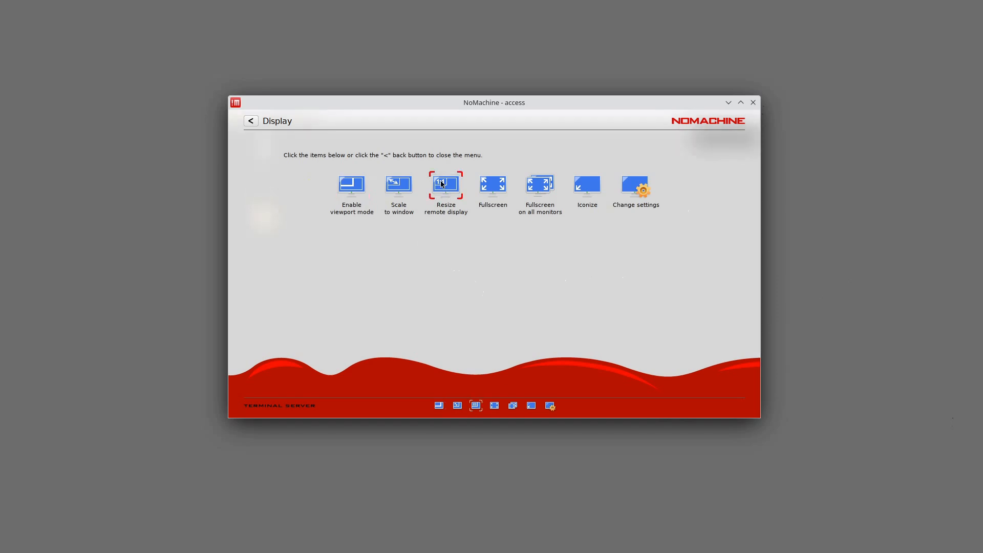
{"action": "left_click", "coordinate": [251, 121]}
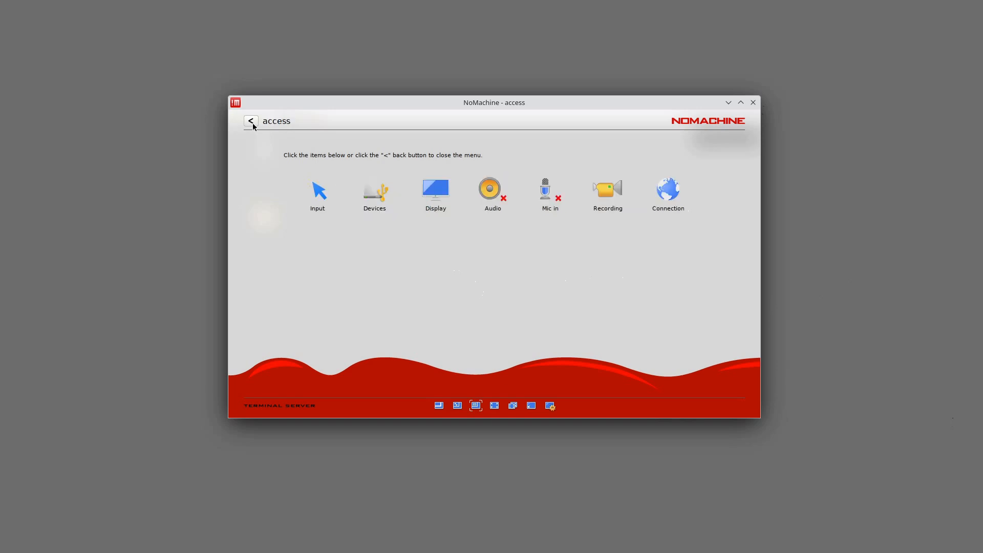
{"action": "left_click", "coordinate": [251, 122]}
Enlarge the session window to fill most of the screen and centre it on the local desktop
{"action": "left_click_drag", "start_coordinate": [535, 102], "coordinate": [491, 95]}
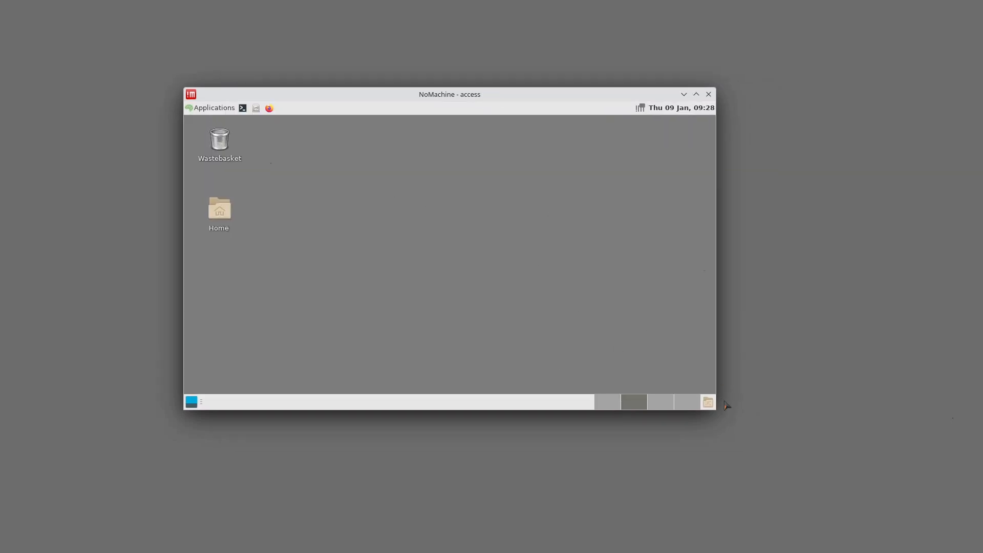
{"action": "left_click_drag", "start_coordinate": [715, 410], "coordinate": [944, 532]}
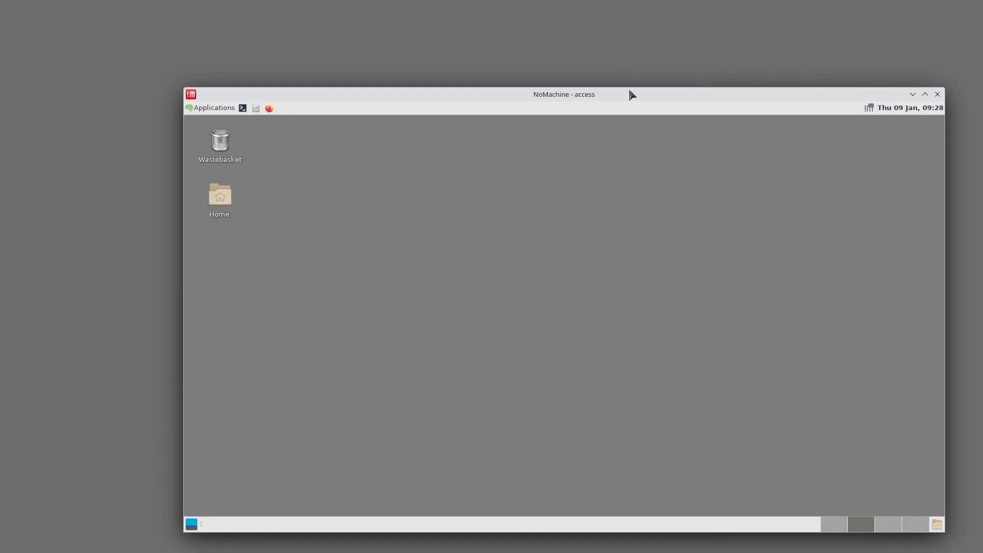
{"action": "left_click_drag", "start_coordinate": [625, 94], "coordinate": [570, 59]}
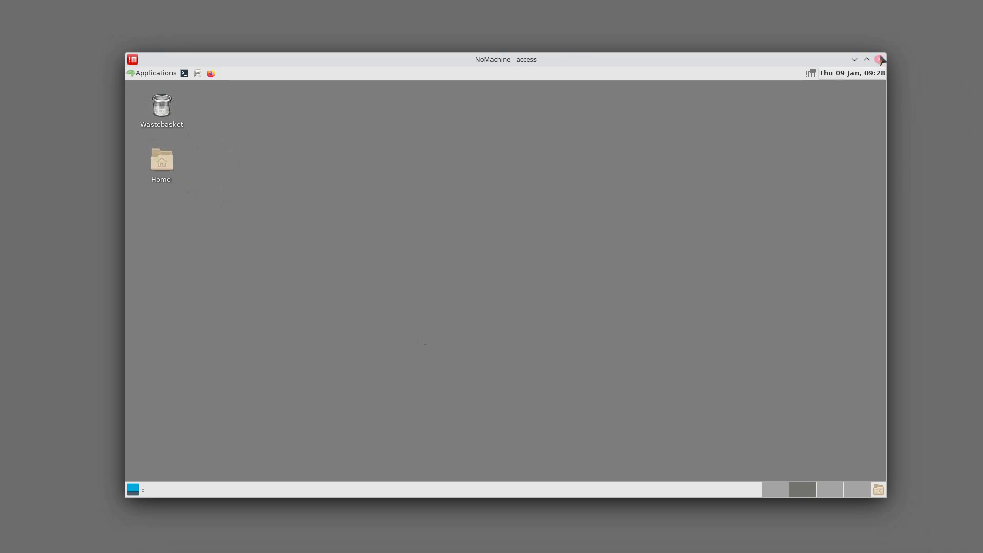
Switch the session display to Fullscreen and return to the remote desktop
{"action": "left_click", "coordinate": [880, 72]}
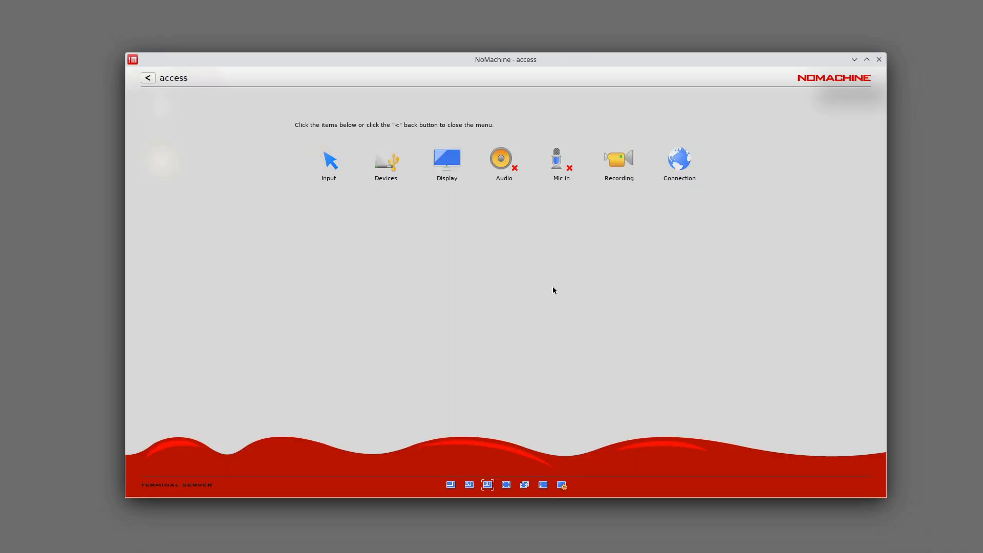
{"action": "left_click", "coordinate": [447, 160]}
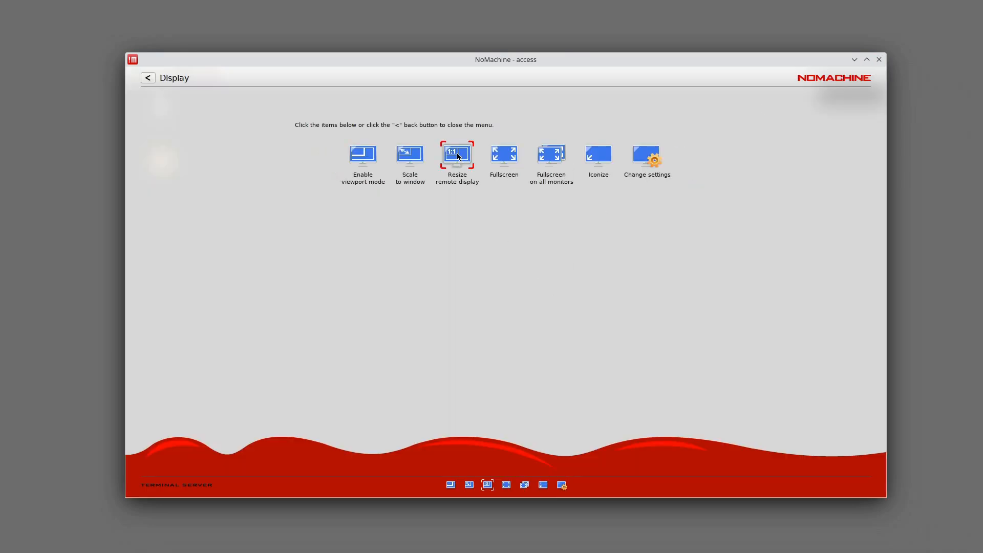
{"action": "left_click", "coordinate": [507, 157]}
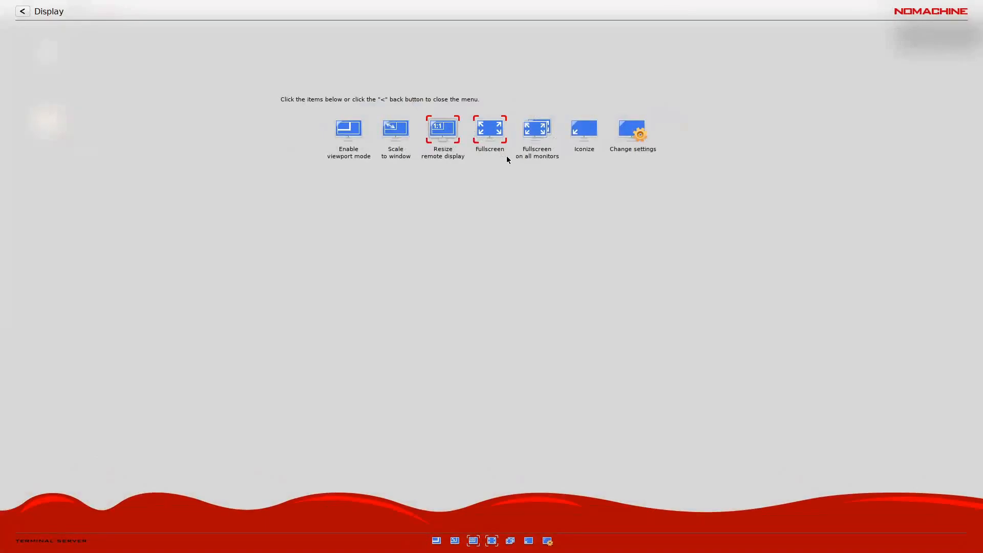
{"action": "left_click", "coordinate": [27, 15]}
{"action": "left_click", "coordinate": [26, 15]}
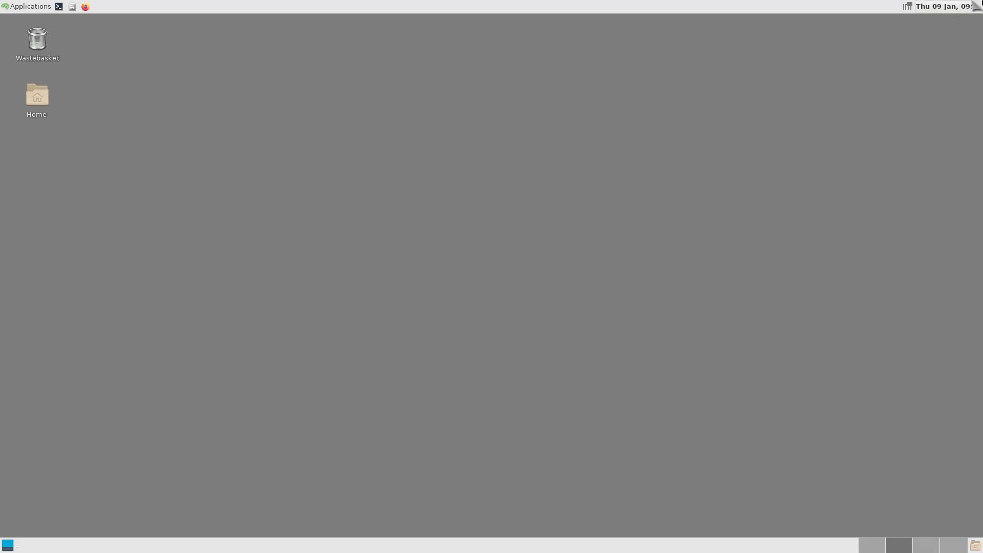
Enable the input preference to use action icons in the page-peel, and return to the remote desktop
{"action": "left_click", "coordinate": [979, 3]}
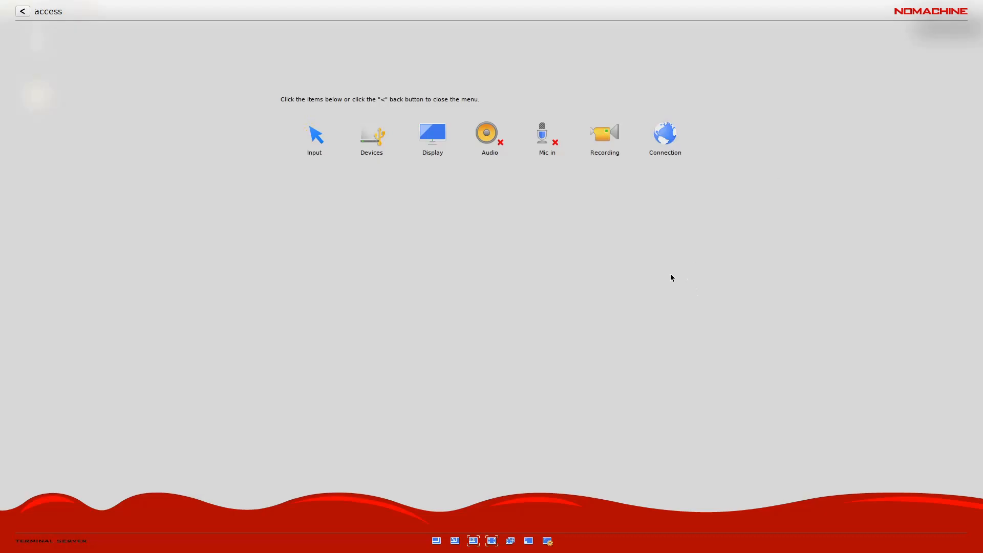
{"action": "left_click", "coordinate": [314, 135]}
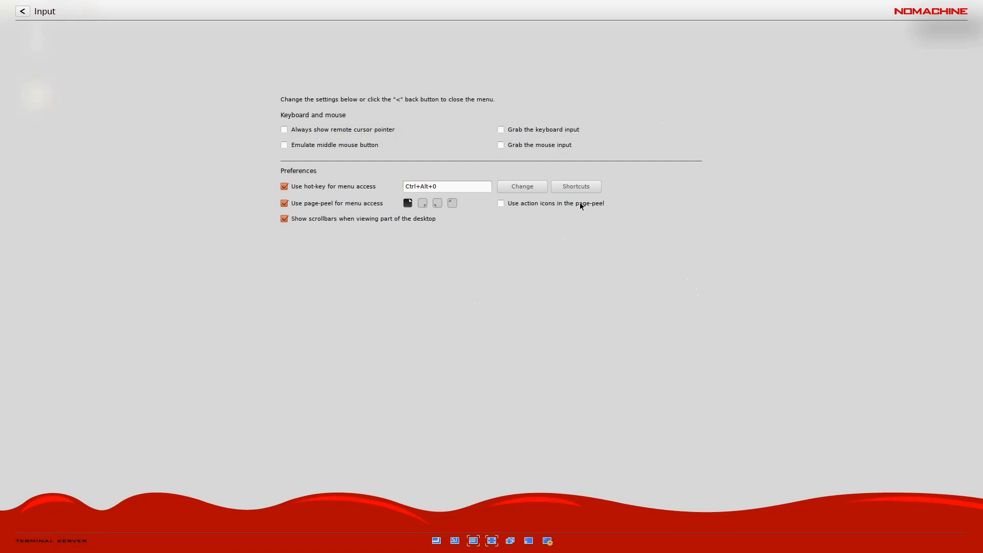
{"action": "left_click", "coordinate": [547, 204]}
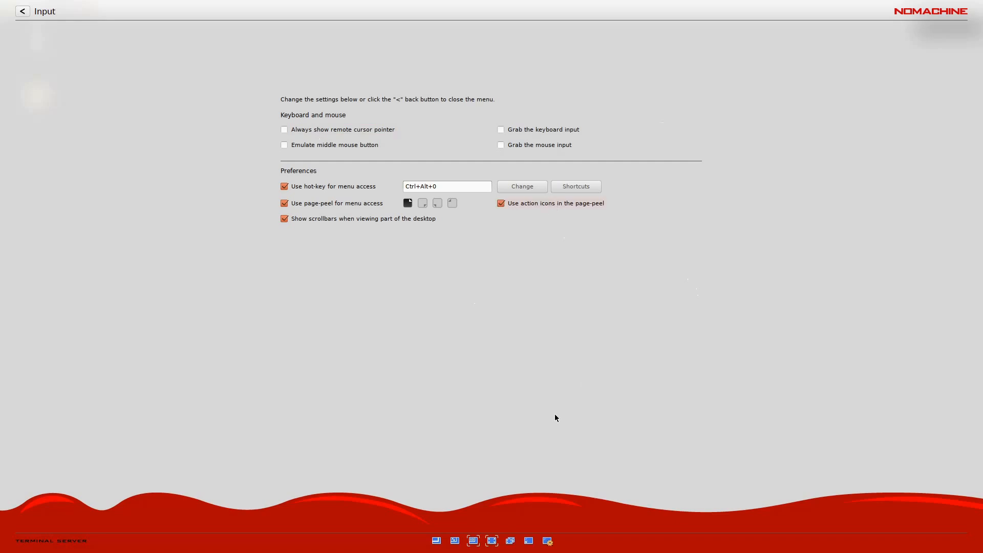
{"action": "left_click", "coordinate": [22, 11]}
{"action": "left_click", "coordinate": [22, 10]}
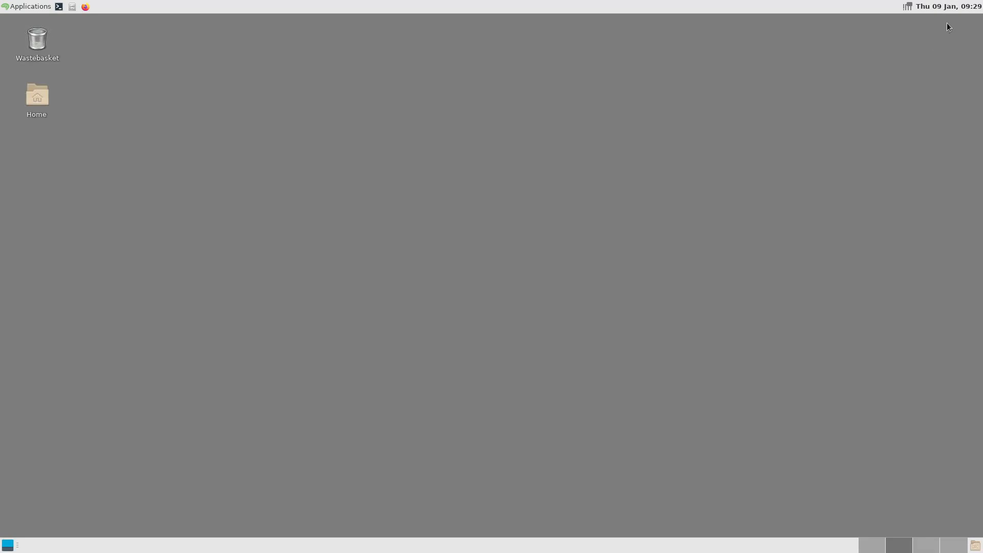
Return the session from fullscreen to a window with the page-peel's Fullscreen action icon
{"action": "mouse_move", "coordinate": [975, 6]}
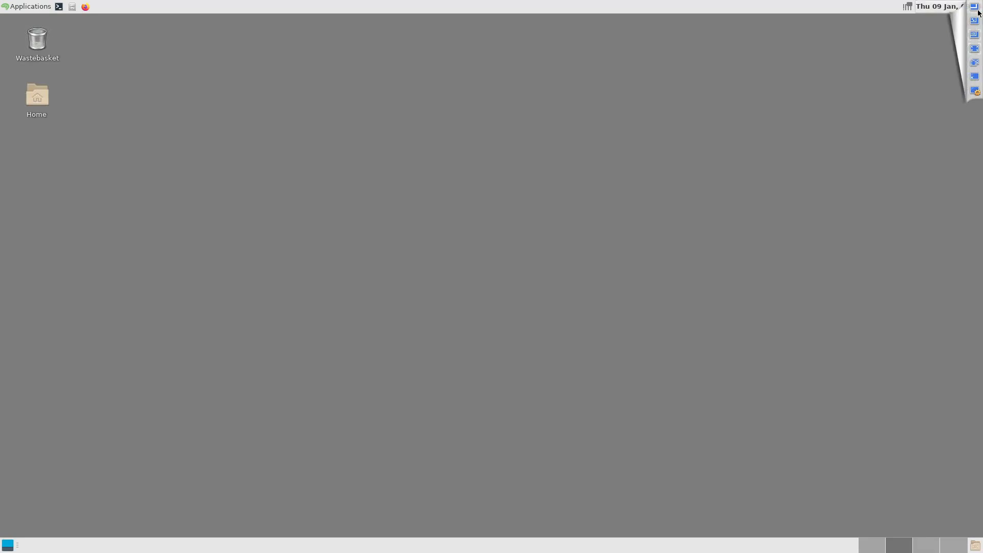
{"action": "left_click", "coordinate": [975, 50]}
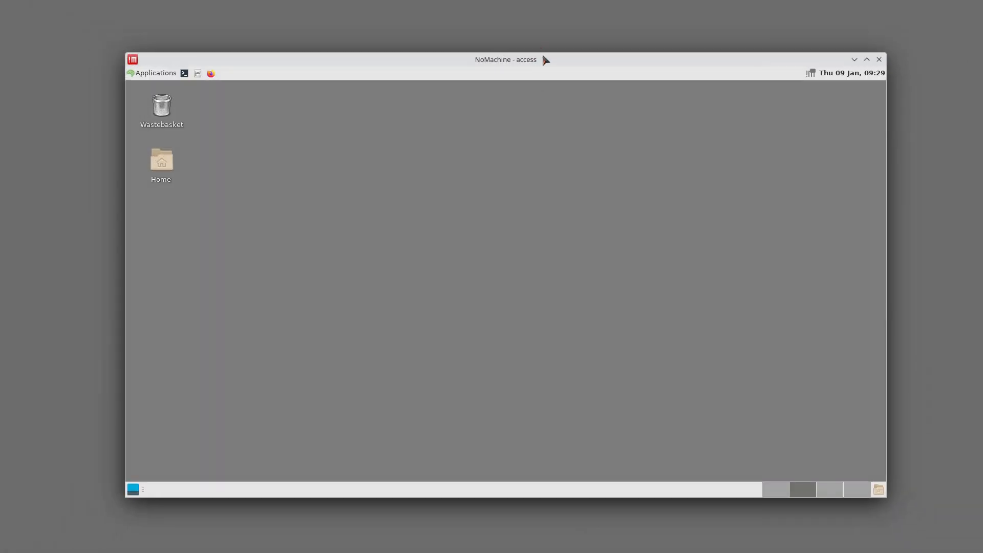
{"action": "left_click_drag", "start_coordinate": [543, 54], "coordinate": [575, 53]}
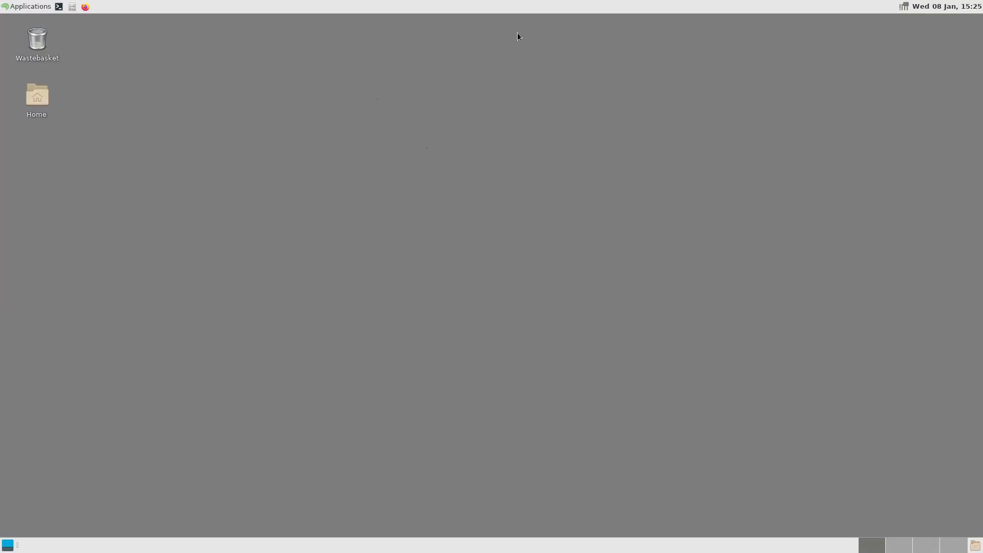
Return the fullscreen session to a window with the page-peel's Fullscreen action icon, and disconnect by closing the session window
{"action": "mouse_move", "coordinate": [975, 4]}
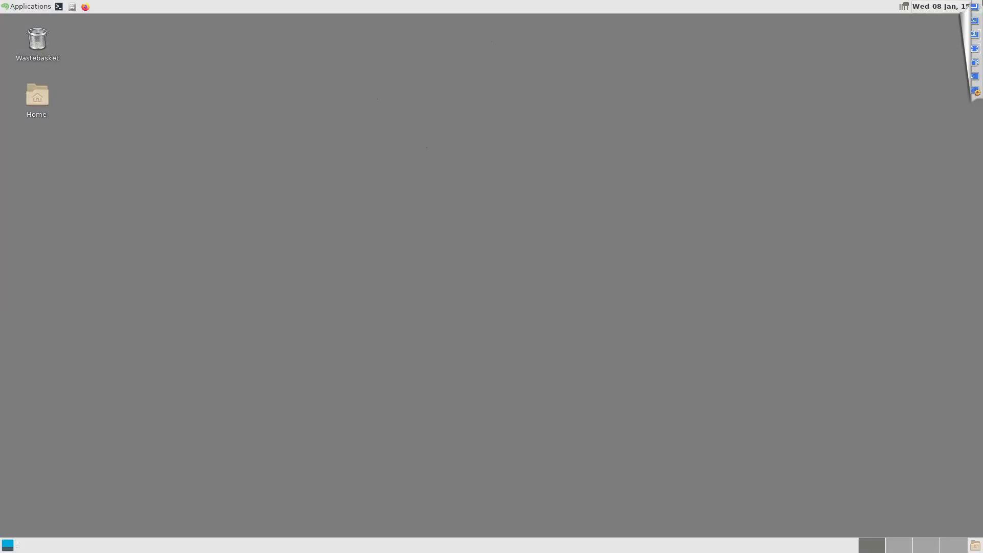
{"action": "left_click", "coordinate": [975, 50]}
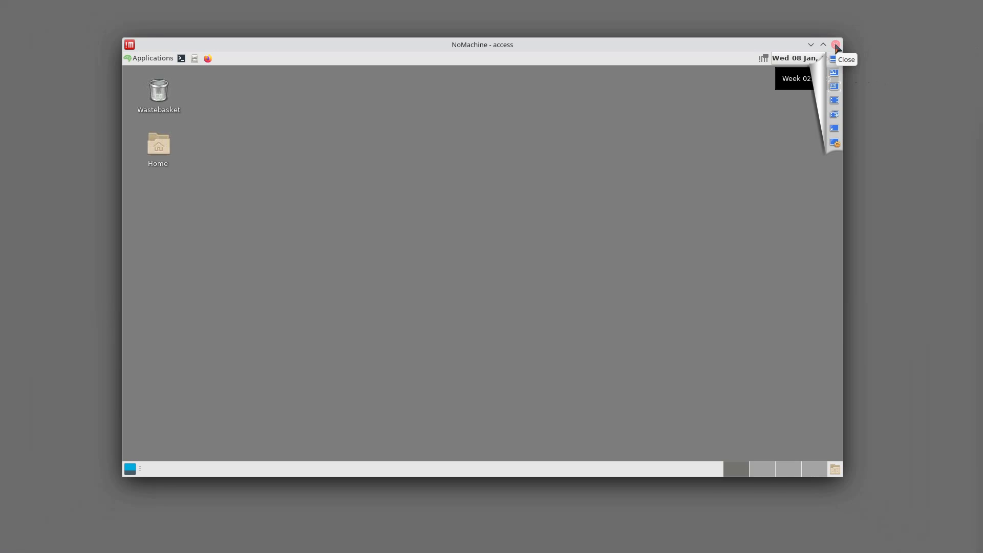
{"action": "left_click", "coordinate": [835, 46]}
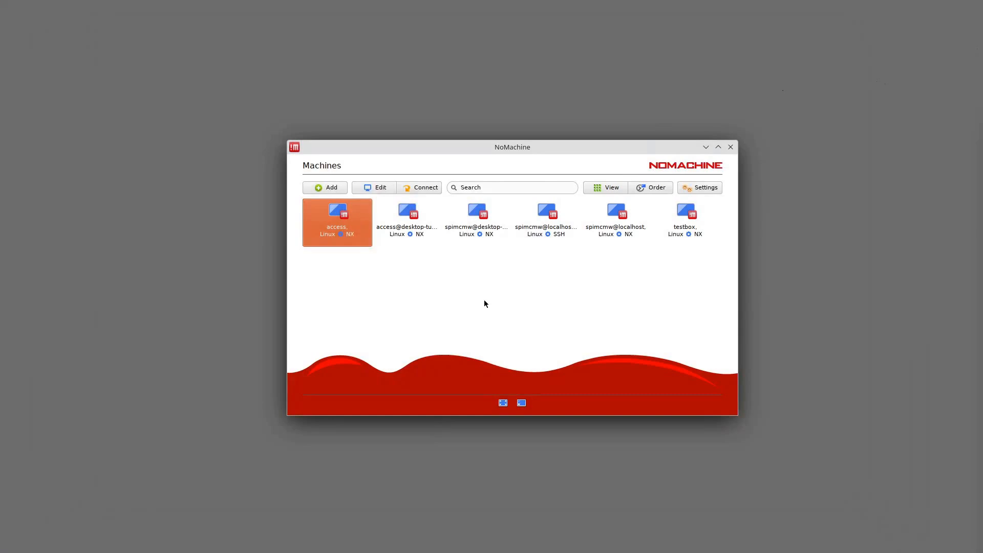
Log back in to the access machine with the account password and reconnect to the existing virtual desktop
{"action": "double_click", "coordinate": [345, 214]}
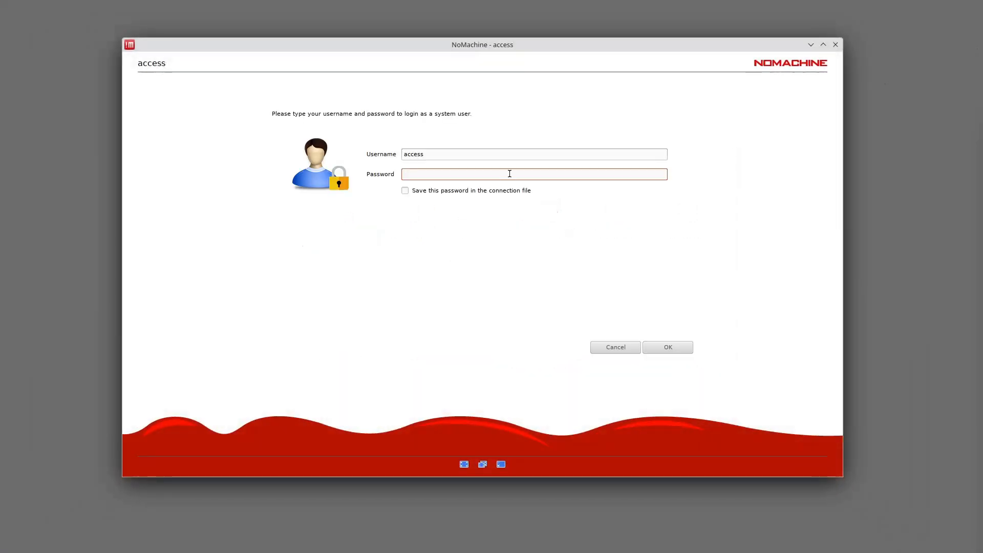
{"action": "type", "text": "*********"}
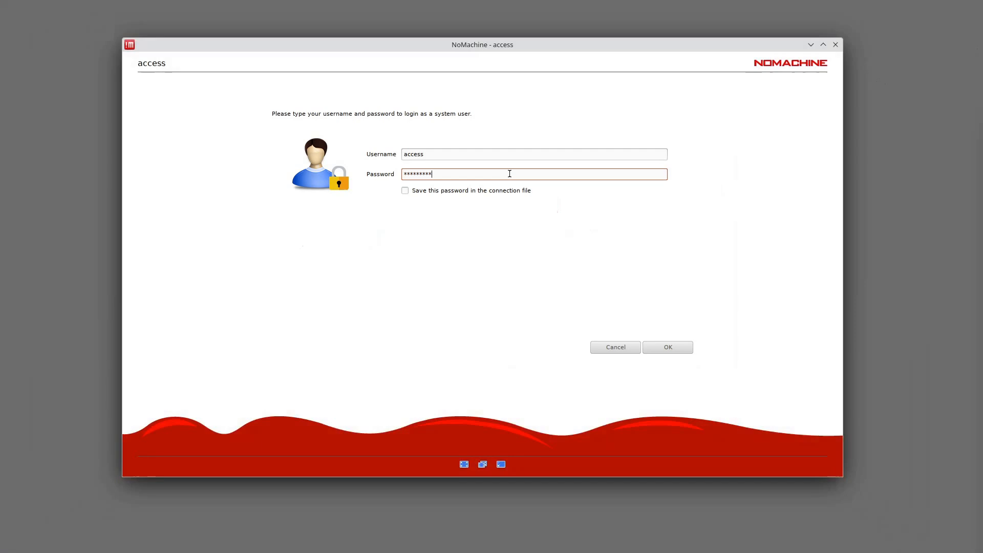
{"action": "type", "text": "*****"}
{"action": "key", "text": "Return"}
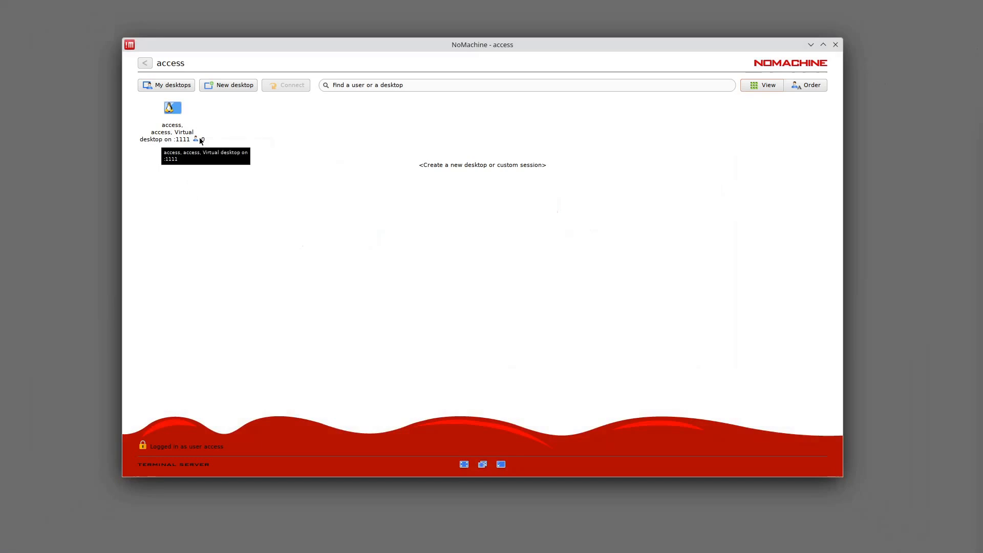
{"action": "left_click", "coordinate": [173, 108]}
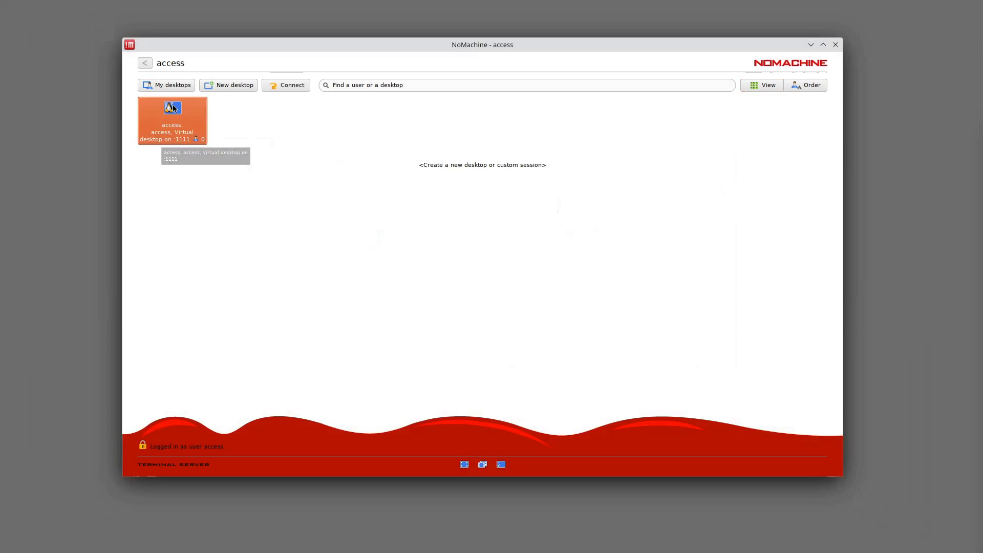
{"action": "double_click", "coordinate": [173, 108]}
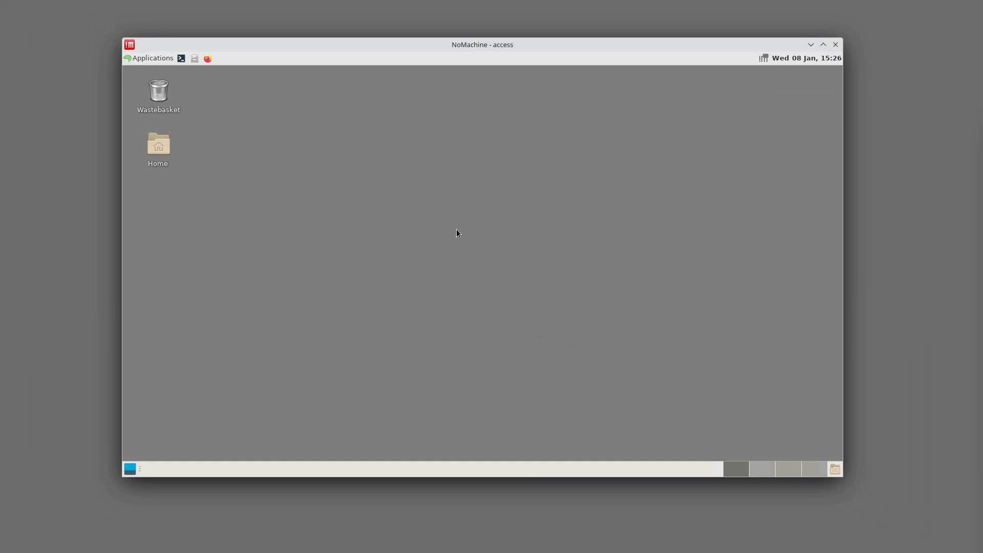
View the remote desktop's Log Out option without using it, and disconnect by closing the session window
{"action": "left_click", "coordinate": [146, 57]}
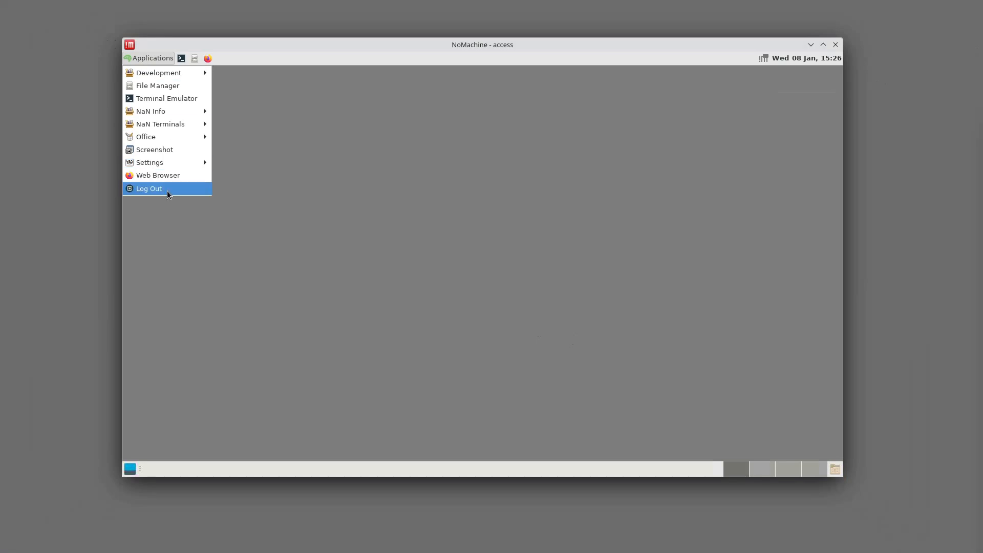
{"action": "left_click", "coordinate": [421, 207]}
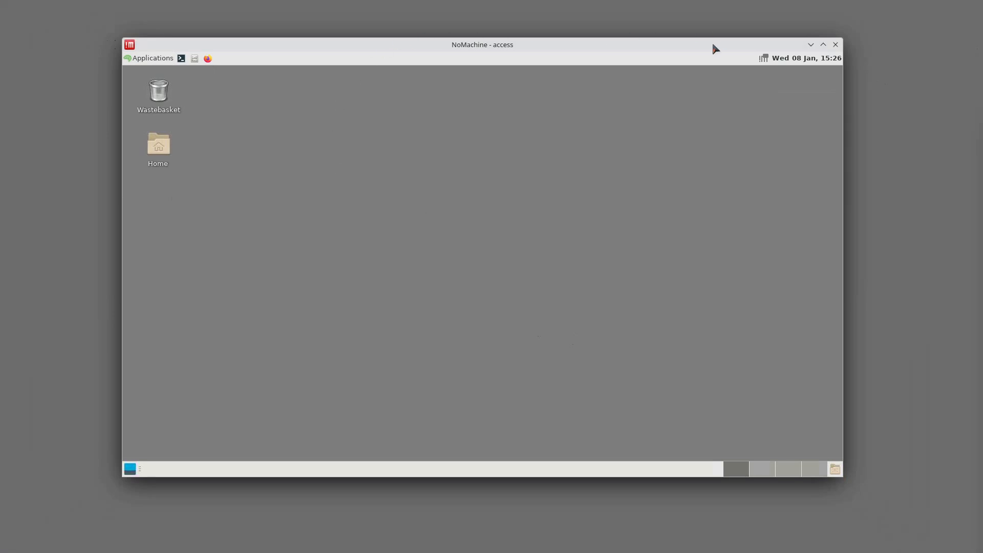
{"action": "left_click_drag", "start_coordinate": [712, 42], "coordinate": [720, 54]}
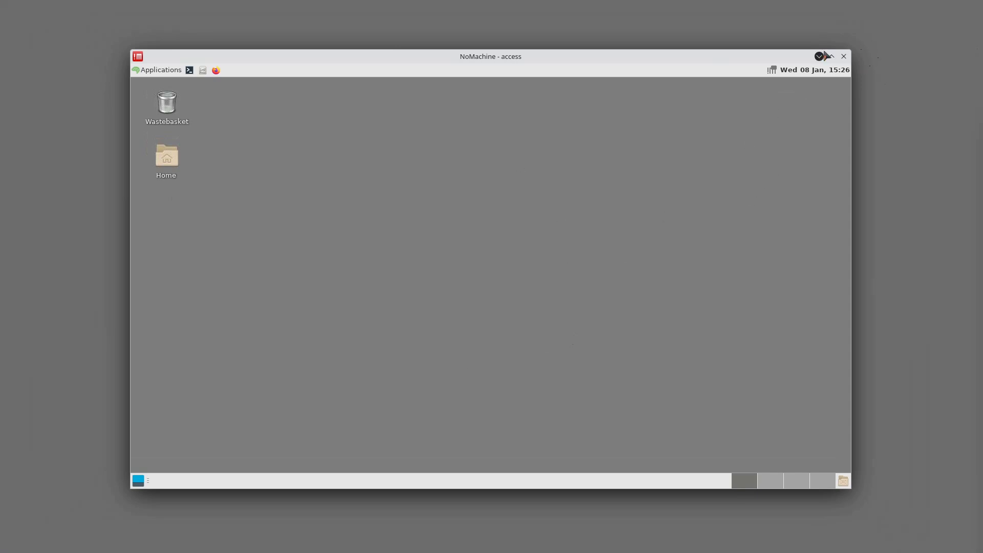
{"action": "left_click", "coordinate": [844, 57]}
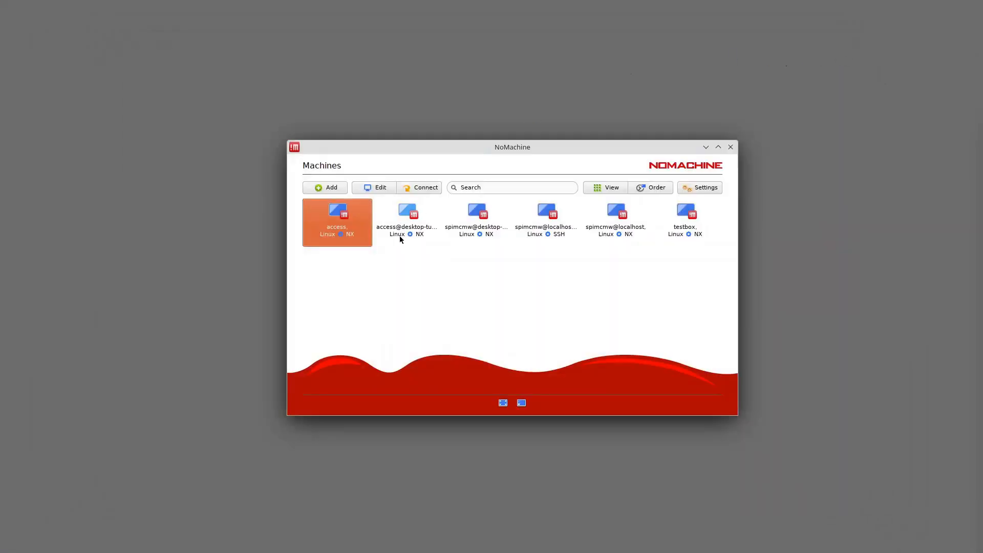
Open the access connection again and log in with the account password
{"action": "double_click", "coordinate": [353, 211]}
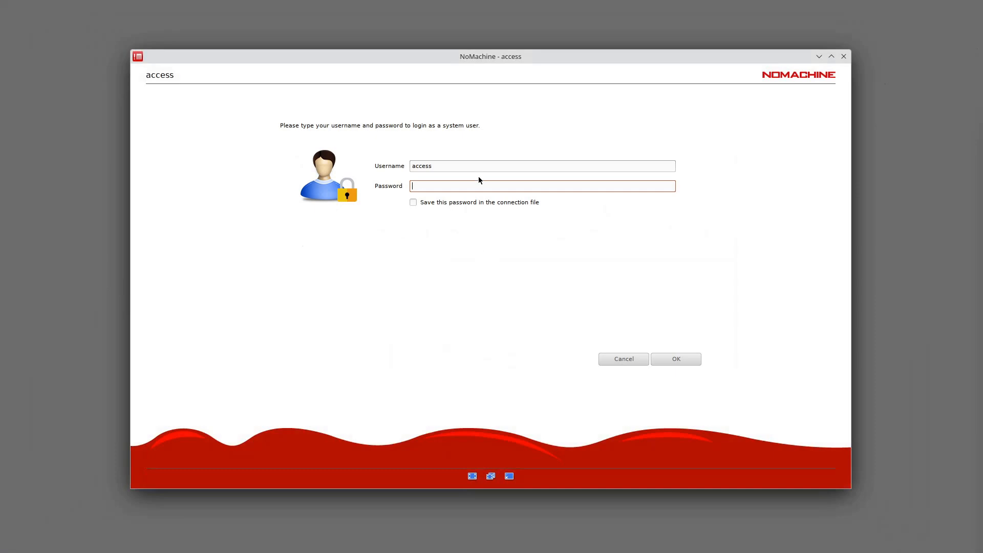
{"action": "type", "text": "************"}
{"action": "key", "text": "Return"}
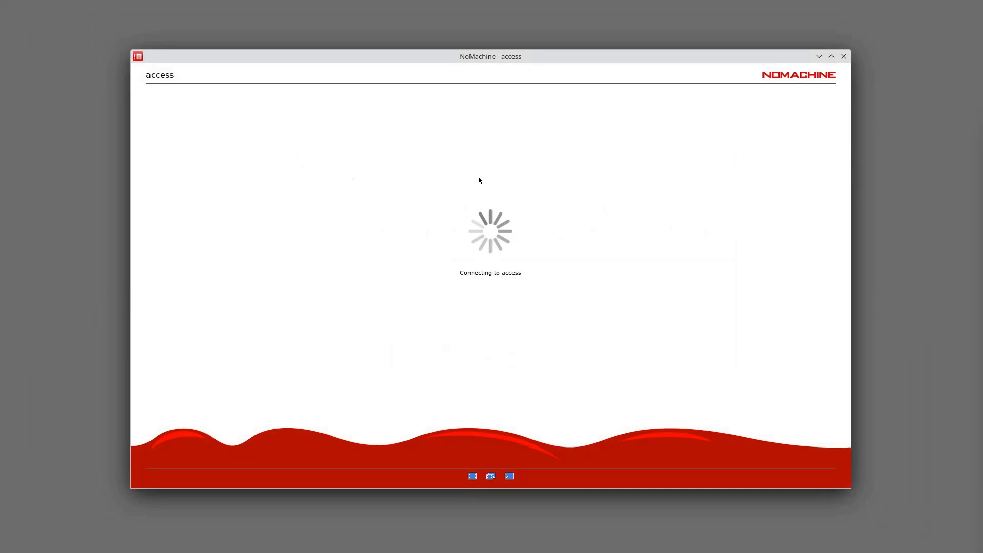
Terminate the existing virtual desktop session and open the choices for creating a new desktop or custom session
{"action": "left_click", "coordinate": [180, 121]}
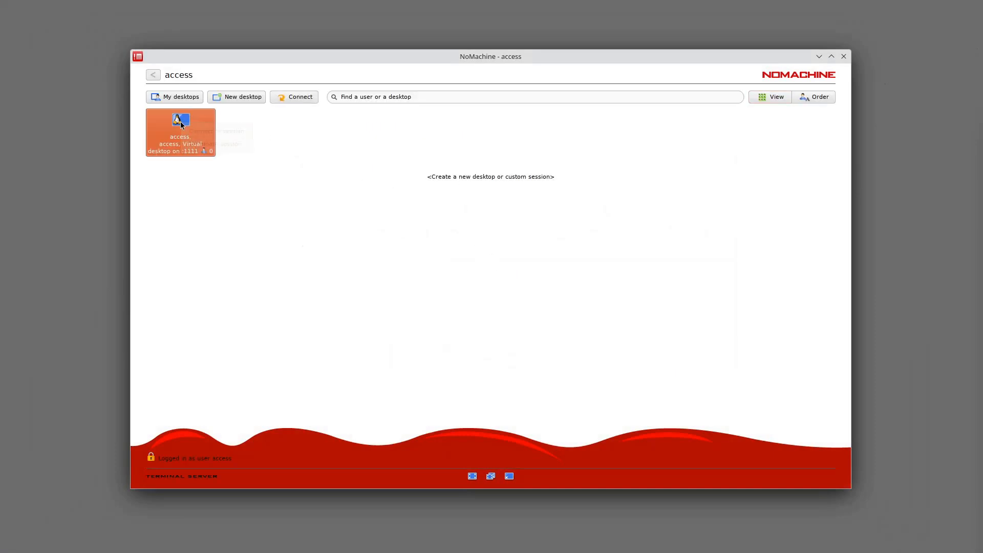
{"action": "right_click", "coordinate": [182, 124]}
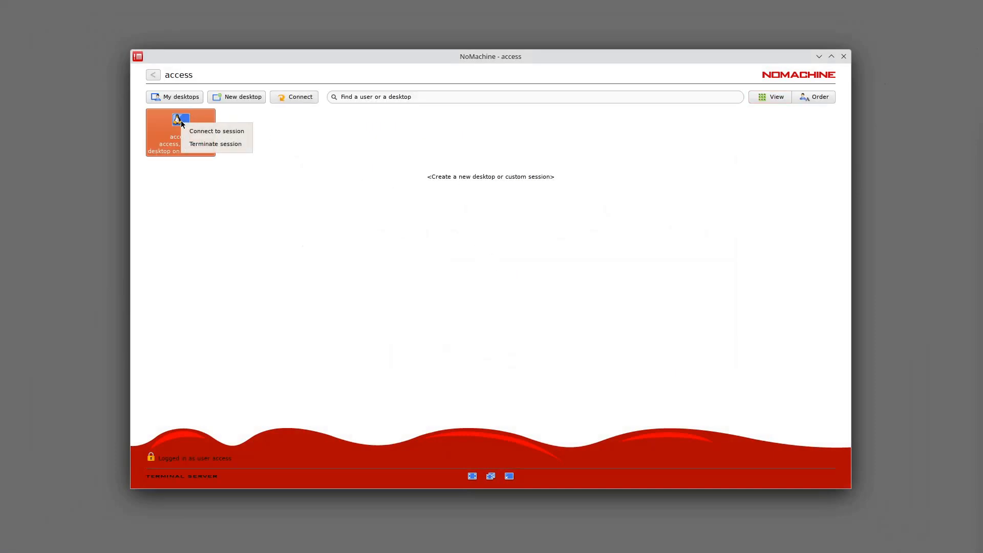
{"action": "left_click", "coordinate": [203, 146]}
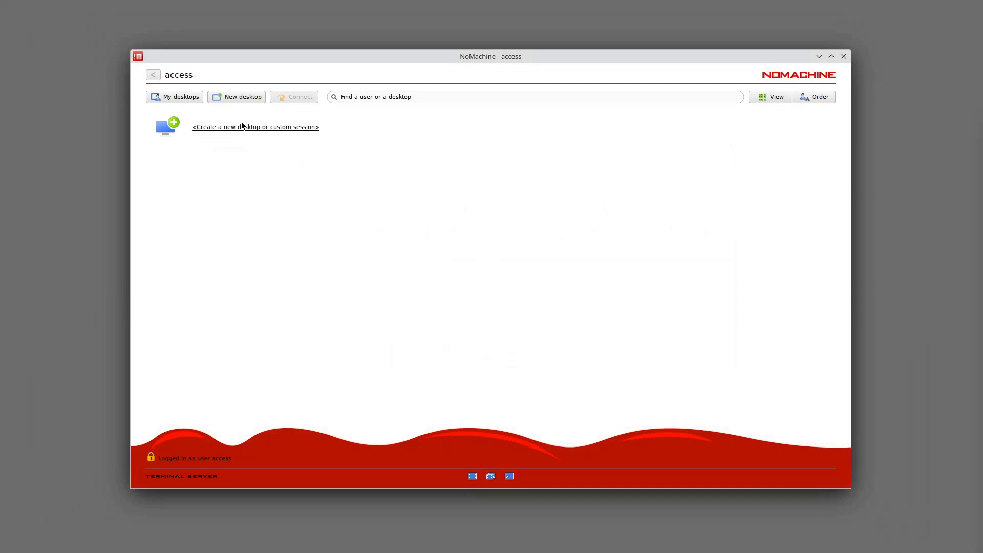
{"action": "left_click", "coordinate": [256, 134]}
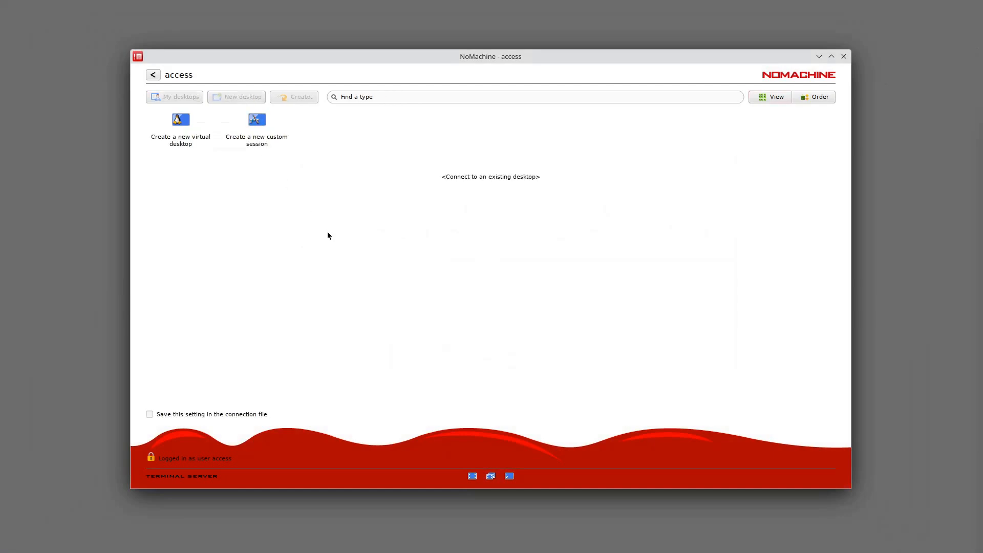